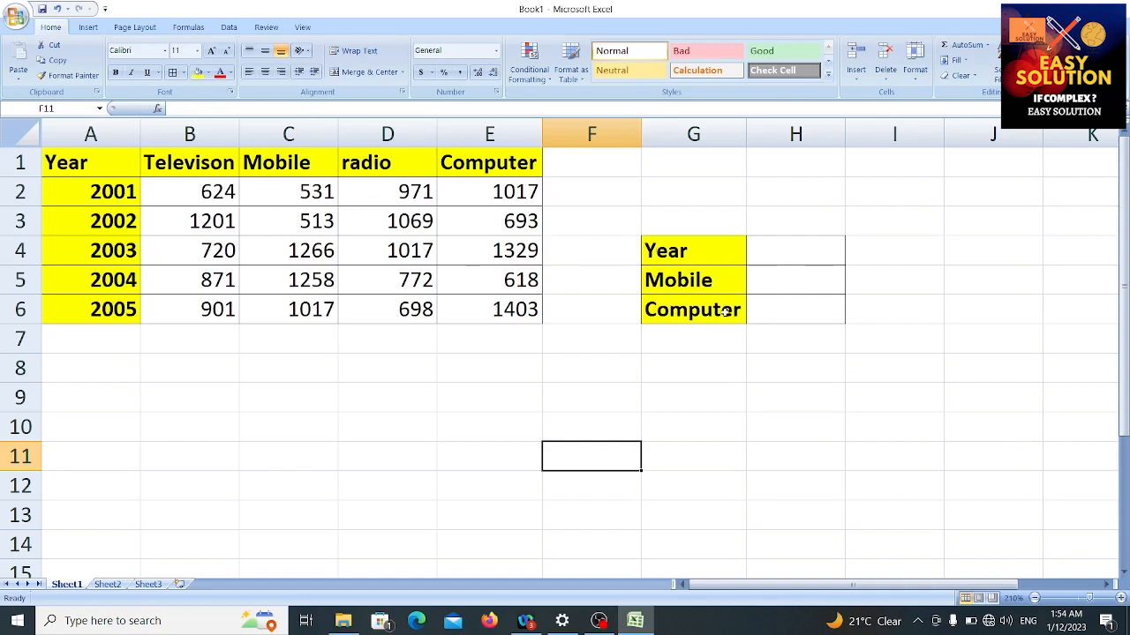
Enter the formula =VLOOKUP(H4,A1:E6,3,0) in H5 to look up the Mobile value for the chosen year.
click(798, 254)
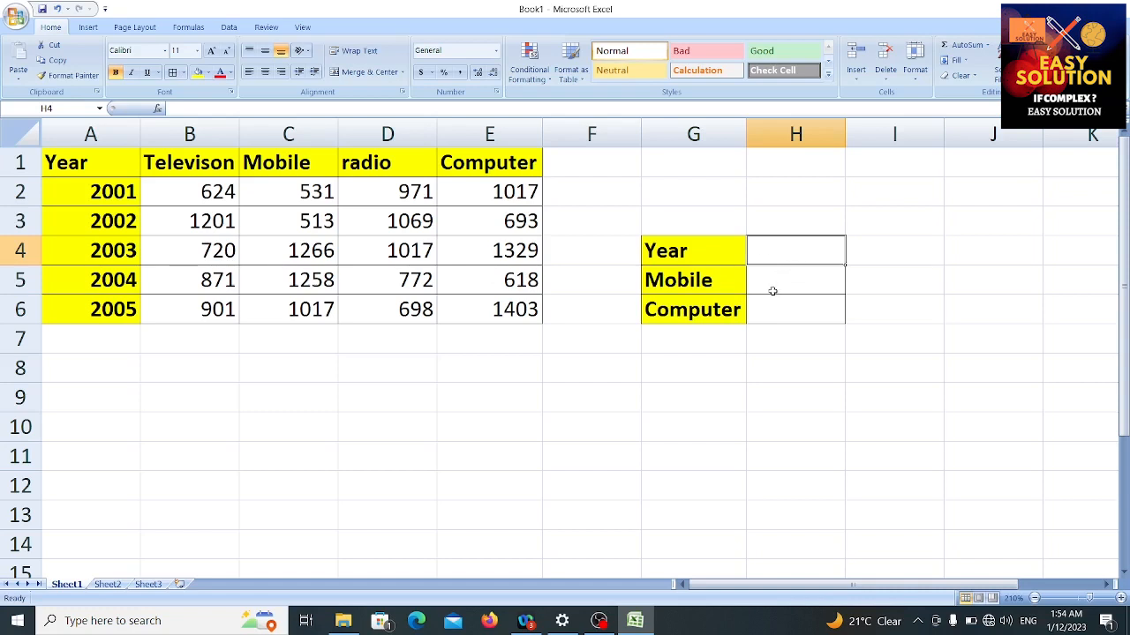
click(772, 291)
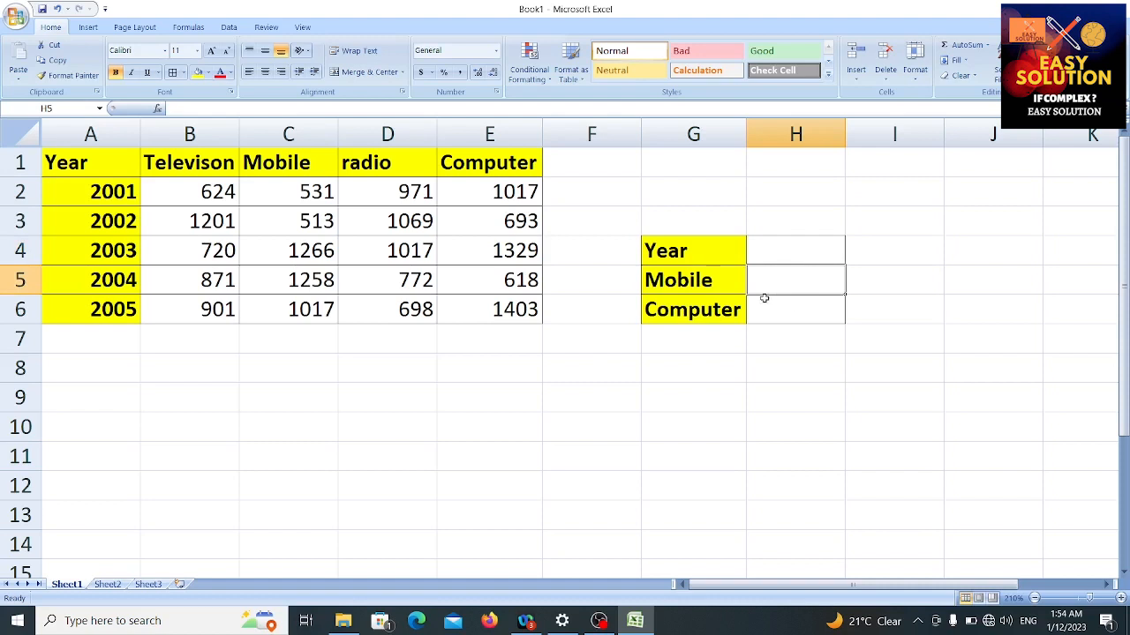
text(=)
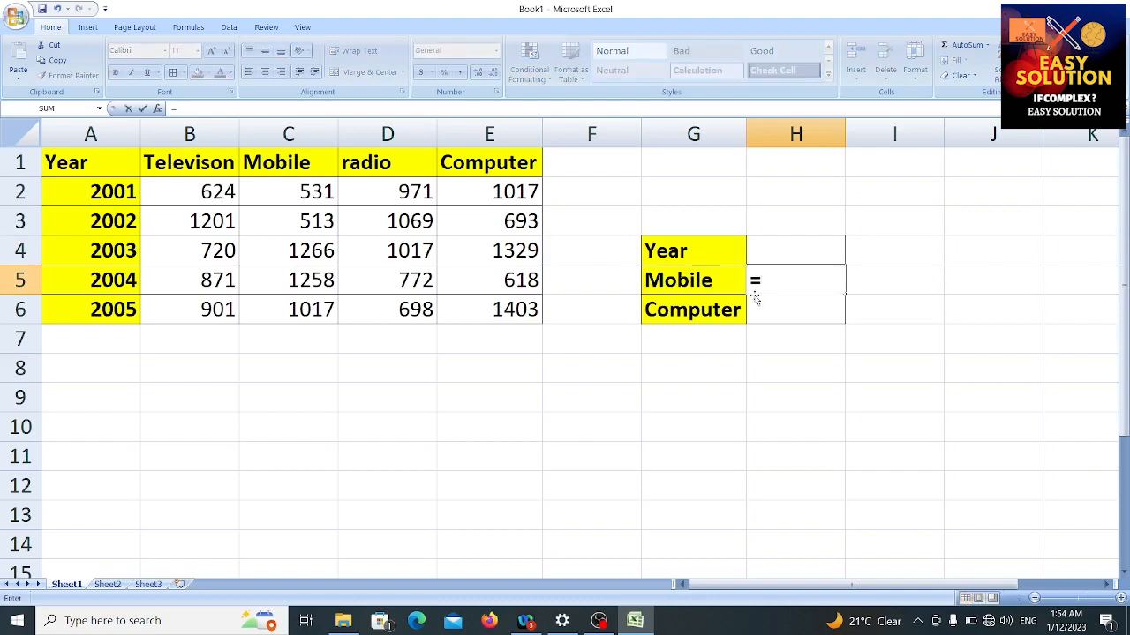
text(vlo)
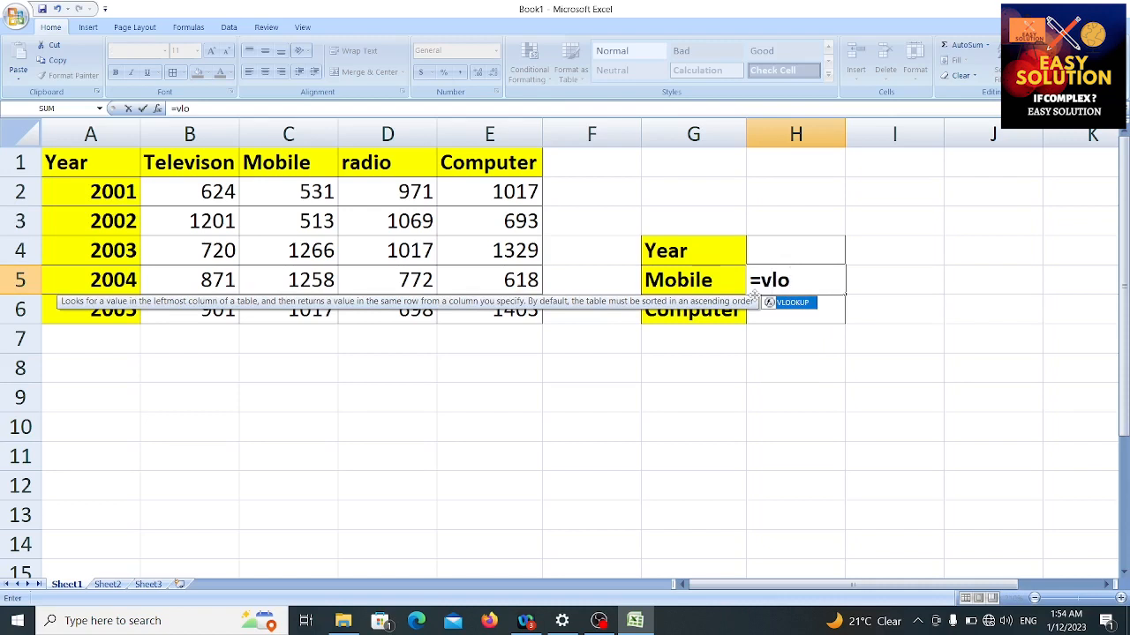
key(Tab)
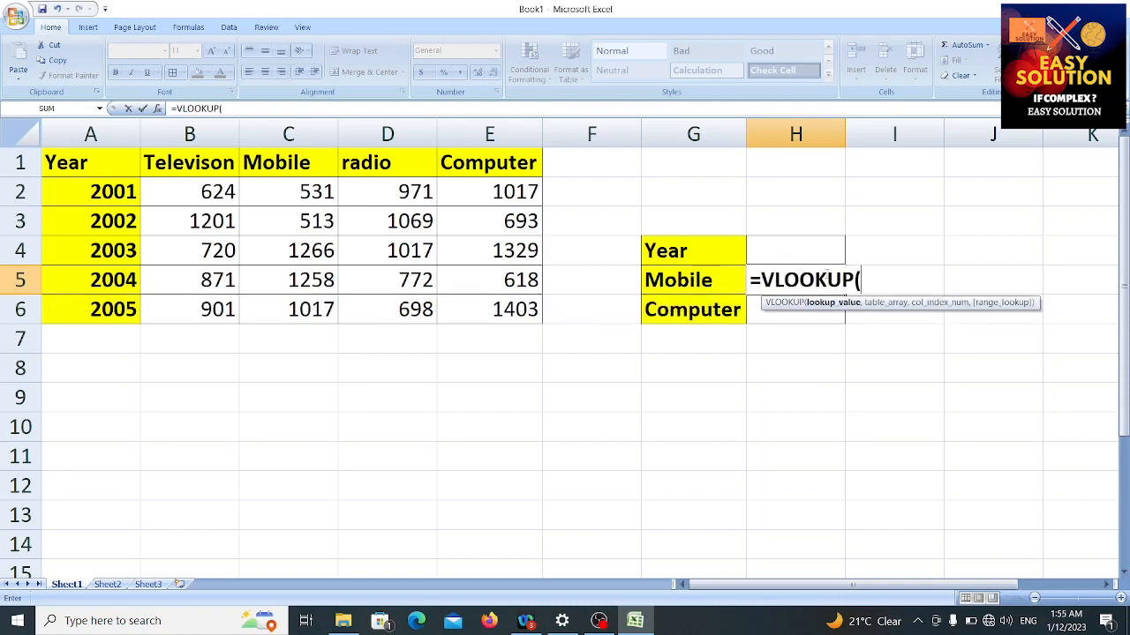
click(797, 243)
text(,)
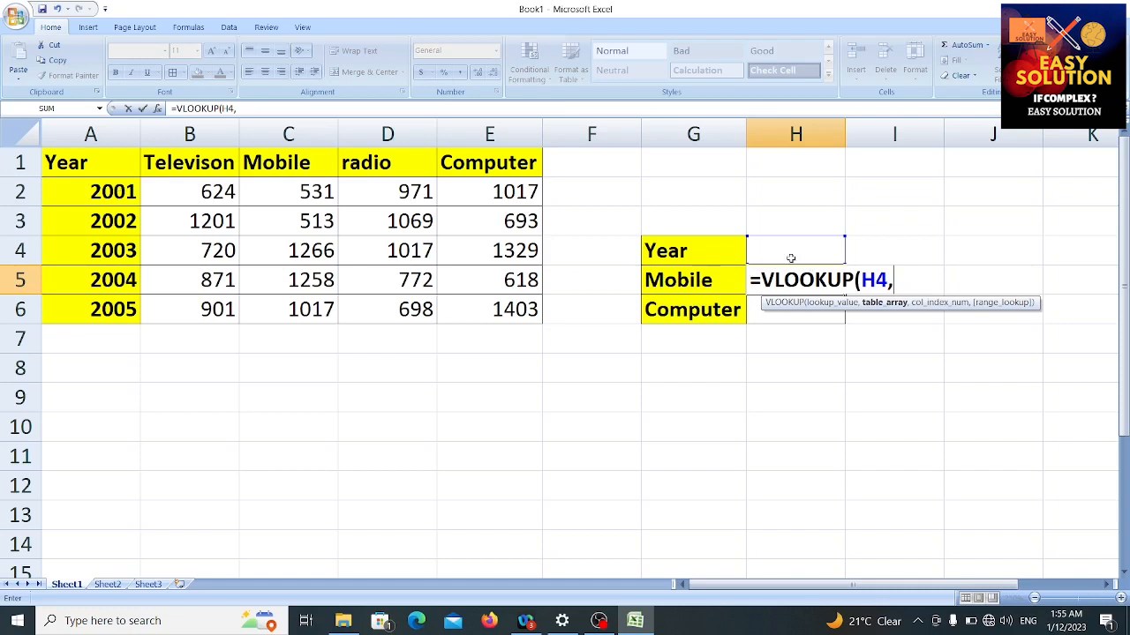
drag(106, 157, 473, 304)
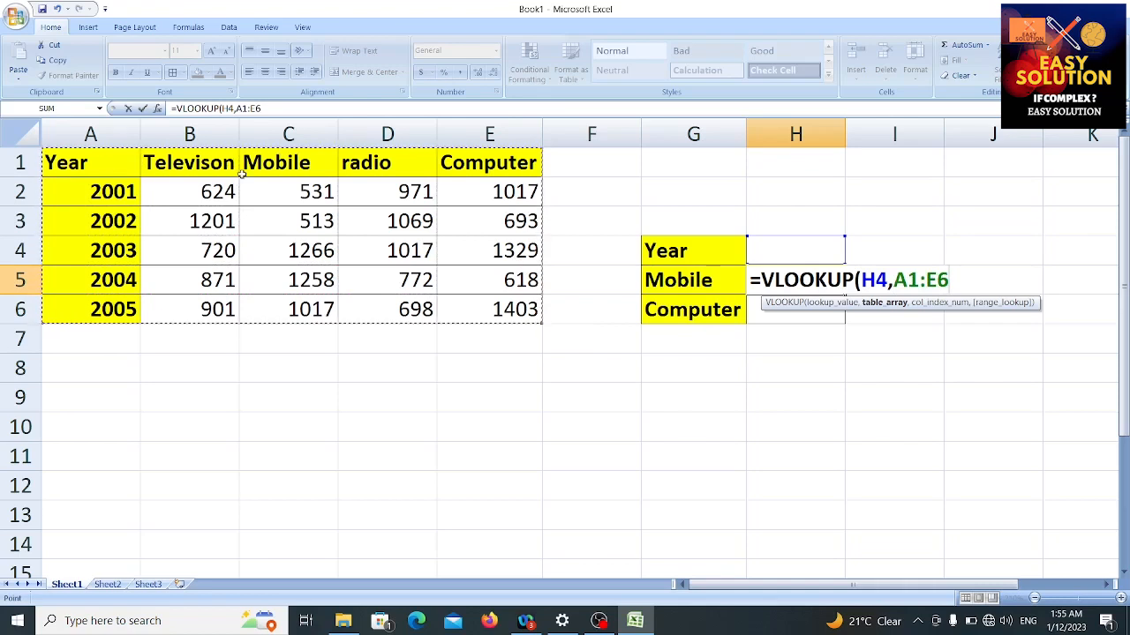
text(,)
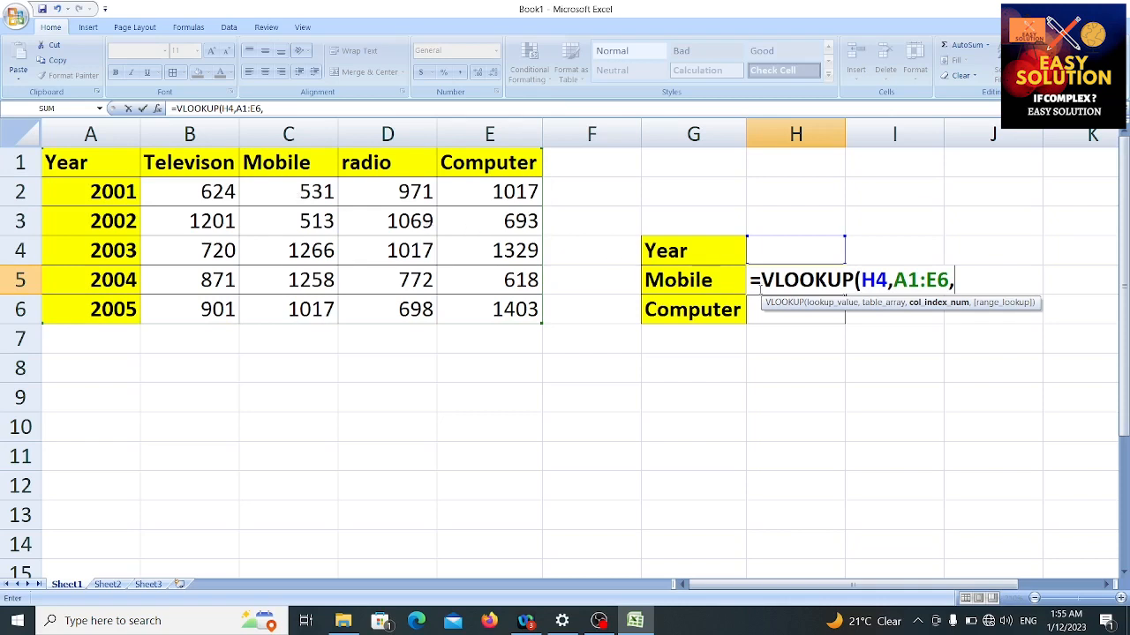
text(3,)
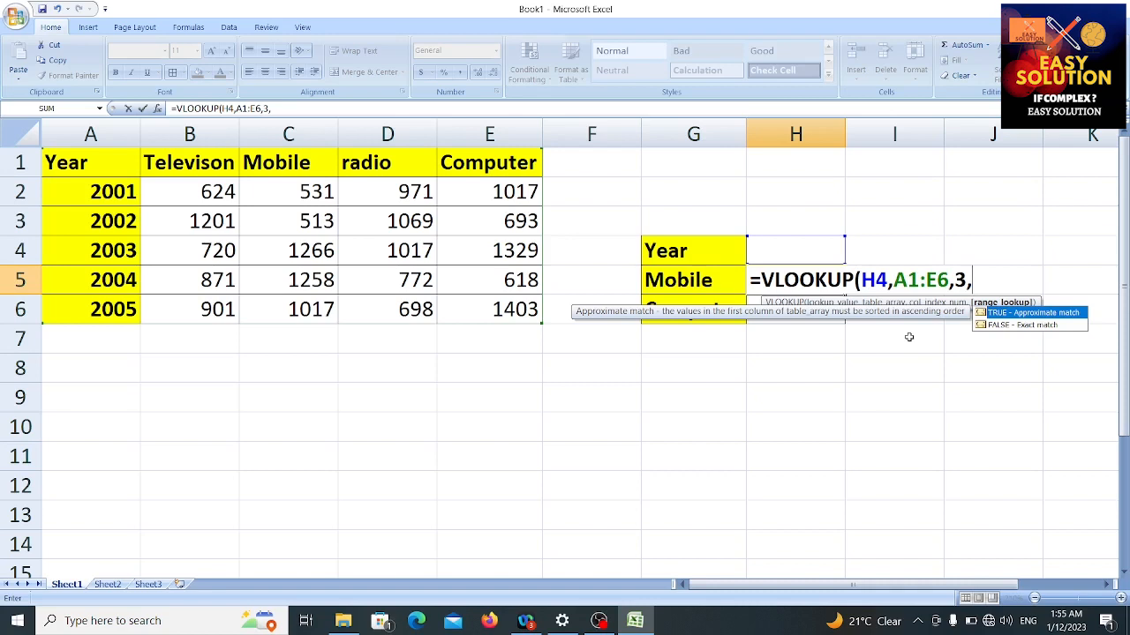
text(0))
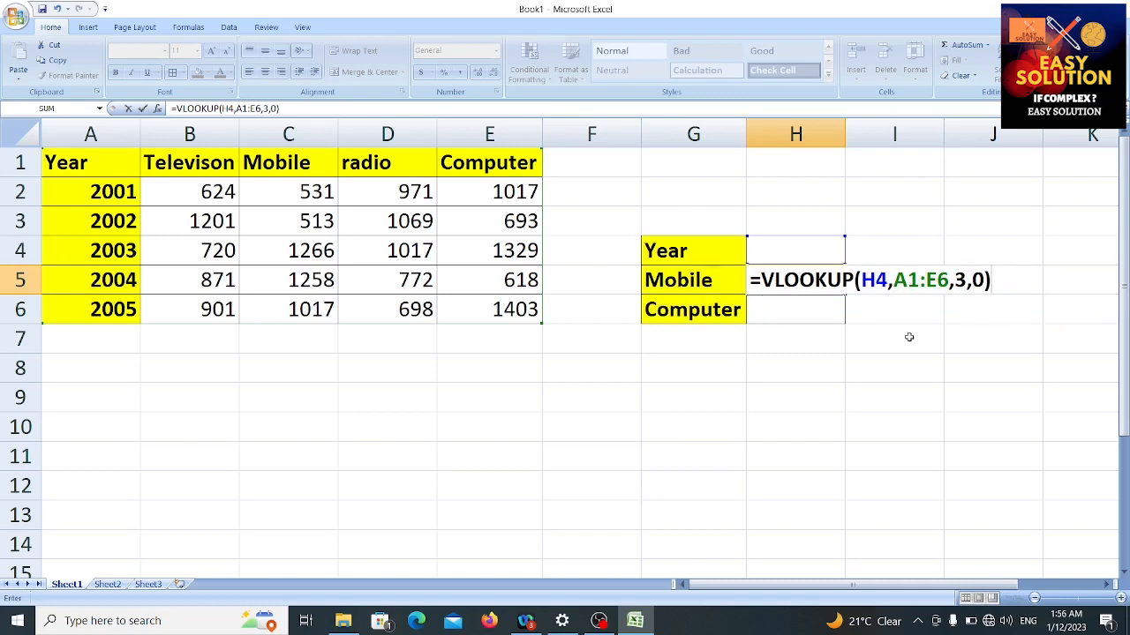
key(Return)
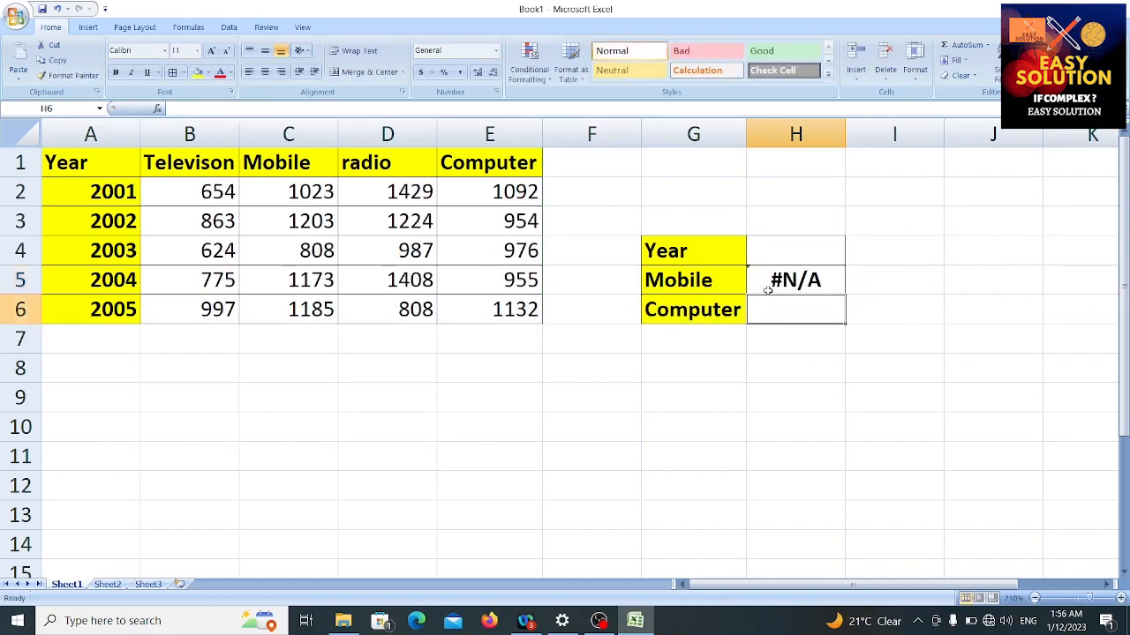
Enter 2001 as the lookup year in H4 and compare the Mobile result with cell C2 in the table.
click(798, 246)
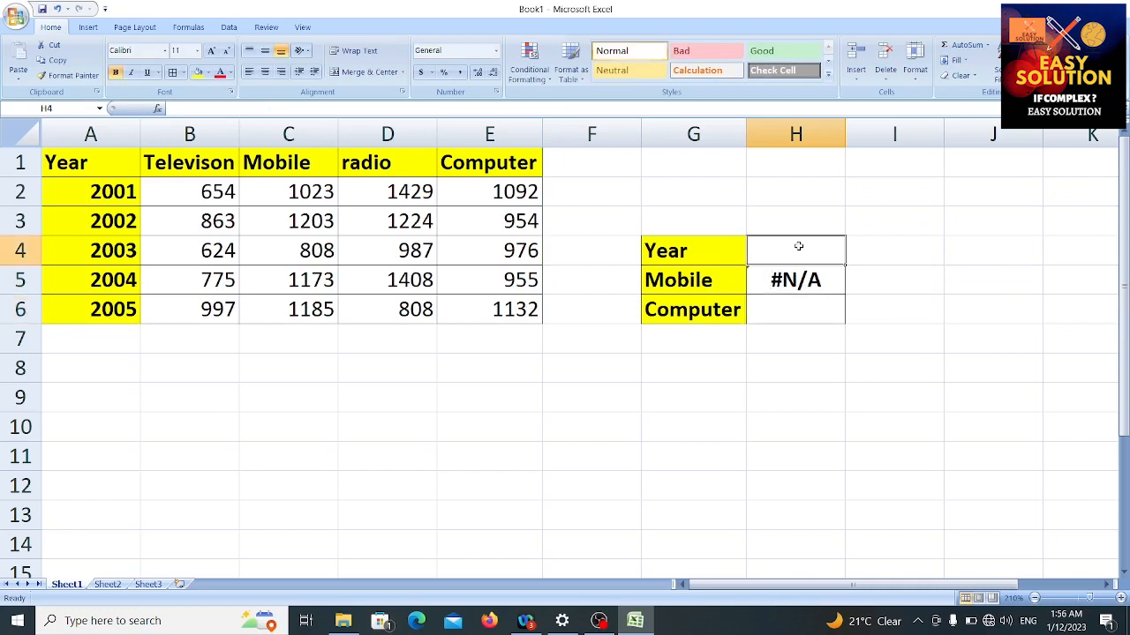
text(2001)
key(Return)
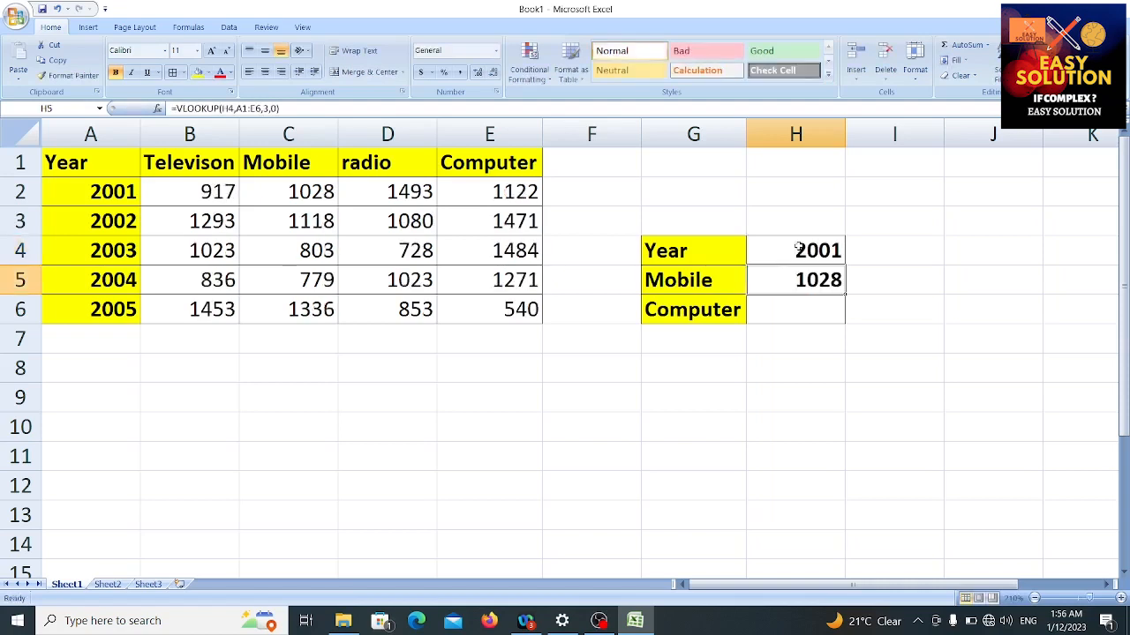
click(20, 221)
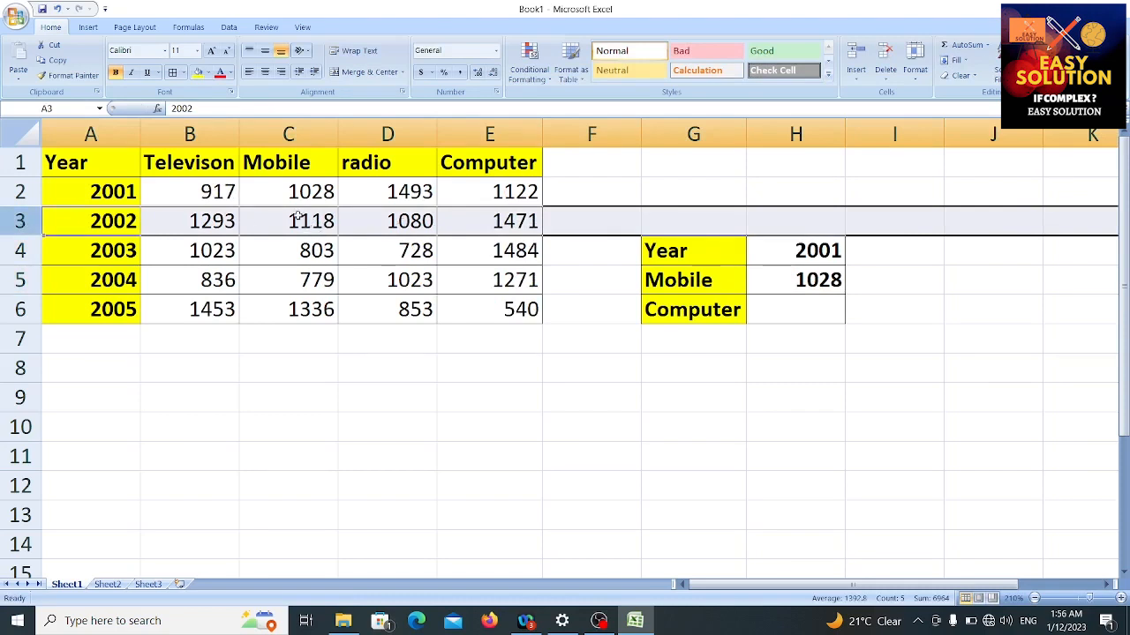
click(288, 194)
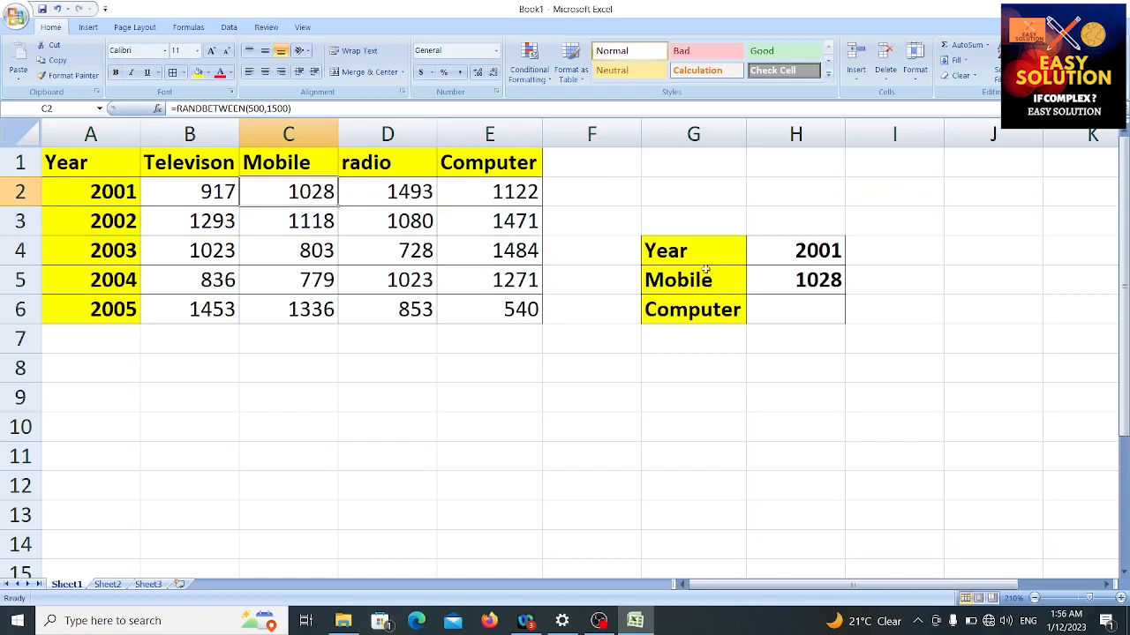
Enter the formula =VLOOKUP(H4,A1:E6,5,0) in H6 to look up the Computer value for the chosen year.
click(797, 316)
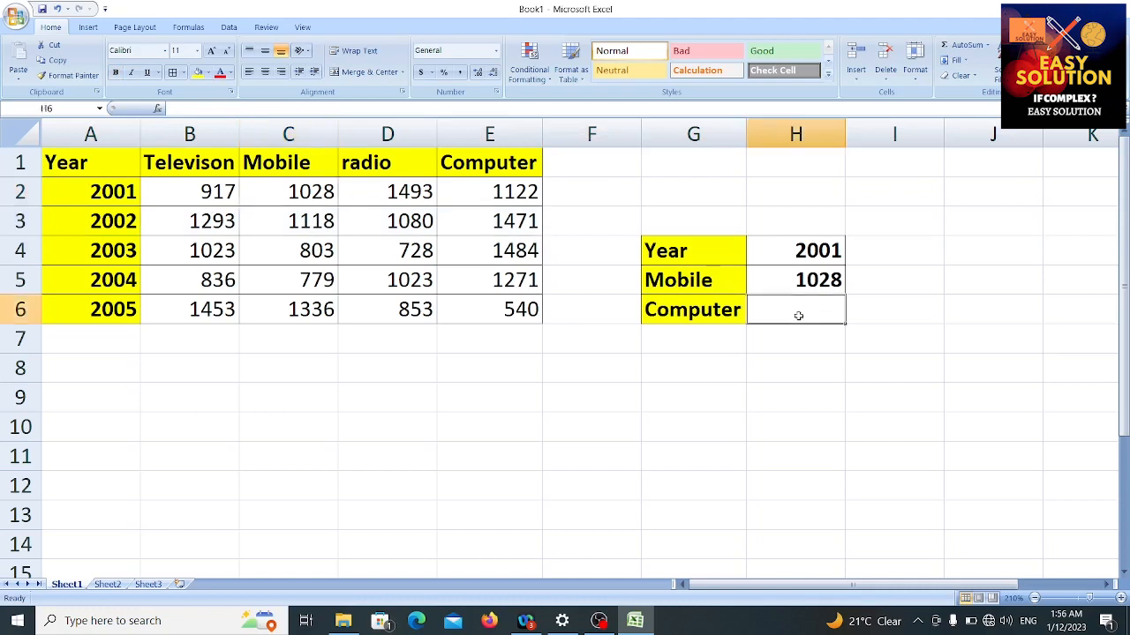
text(=v)
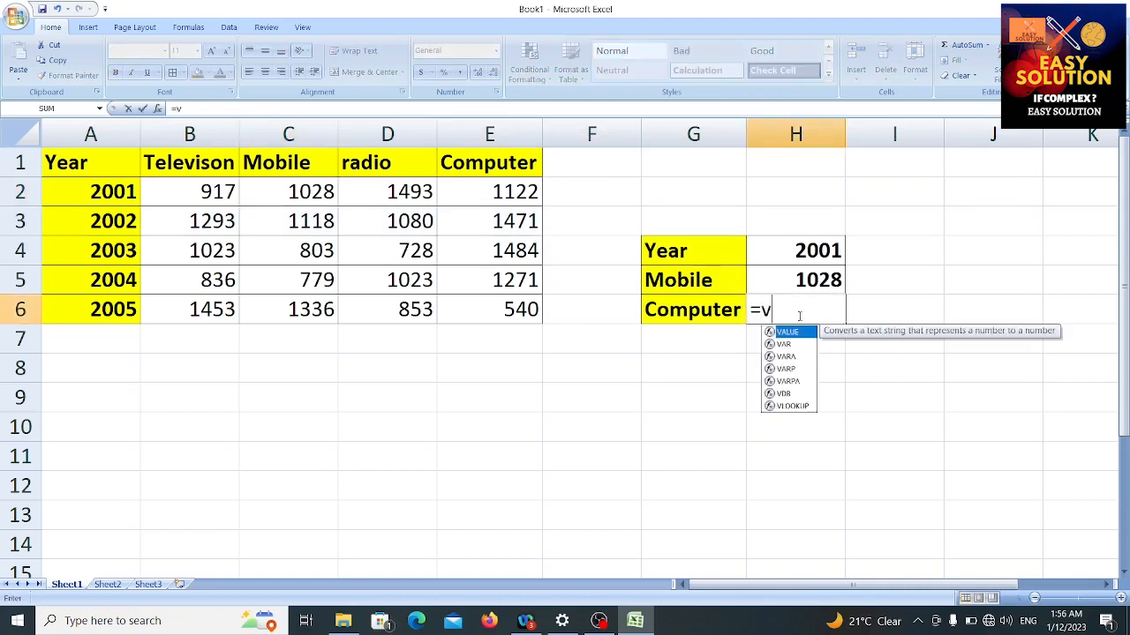
text(l)
key(Tab)
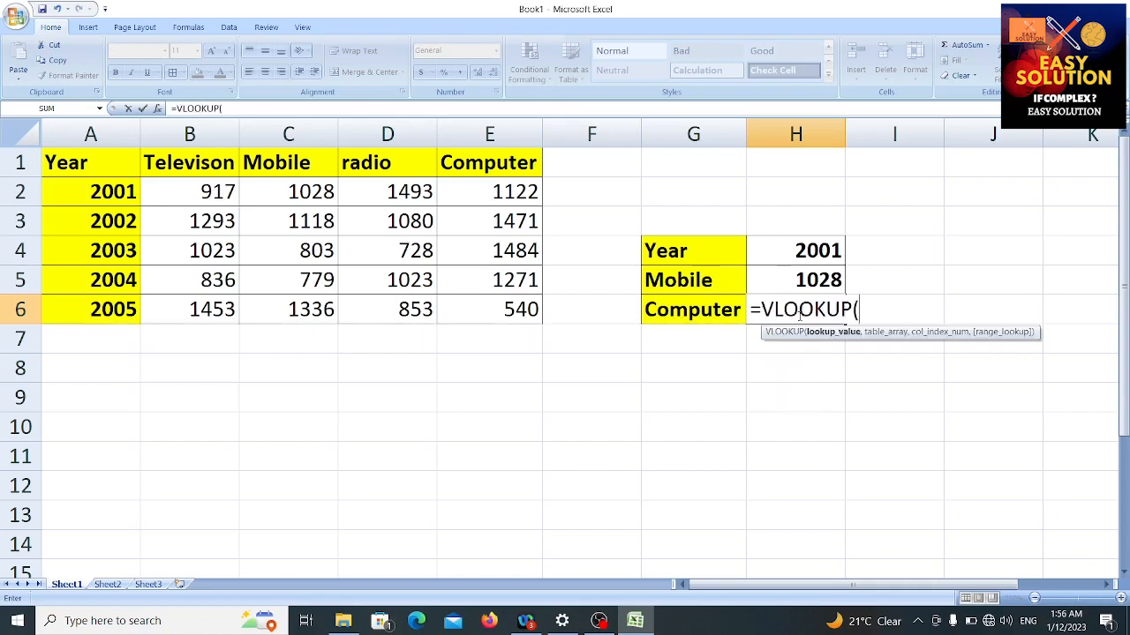
click(791, 250)
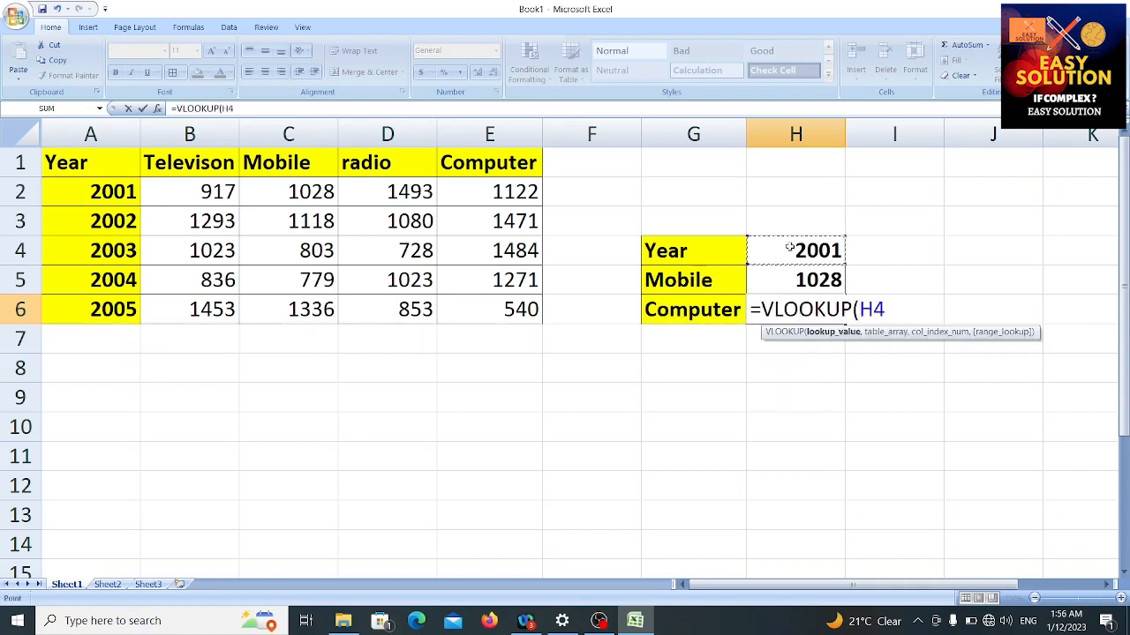
text(,)
click(81, 157)
drag(81, 157, 486, 312)
text(,)
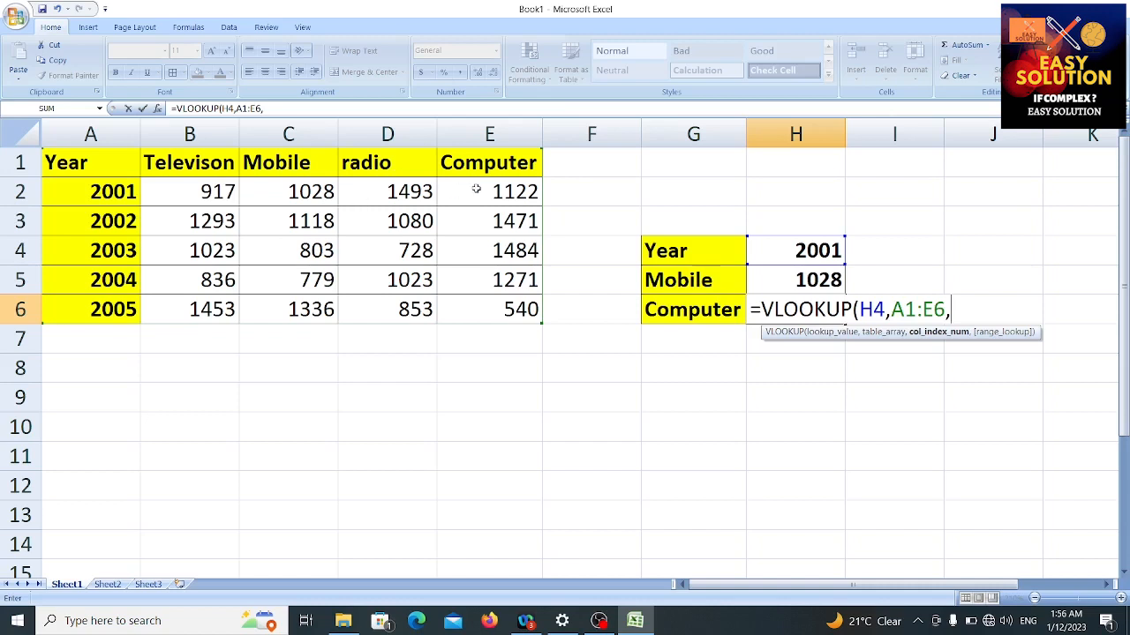
text(5,0))
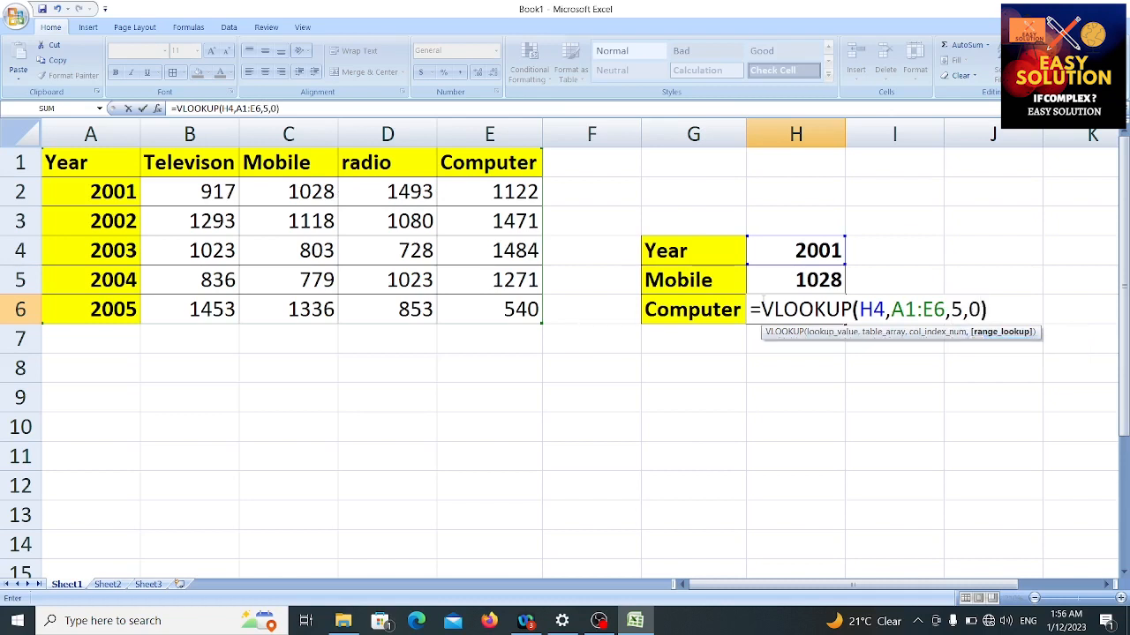
key(Return)
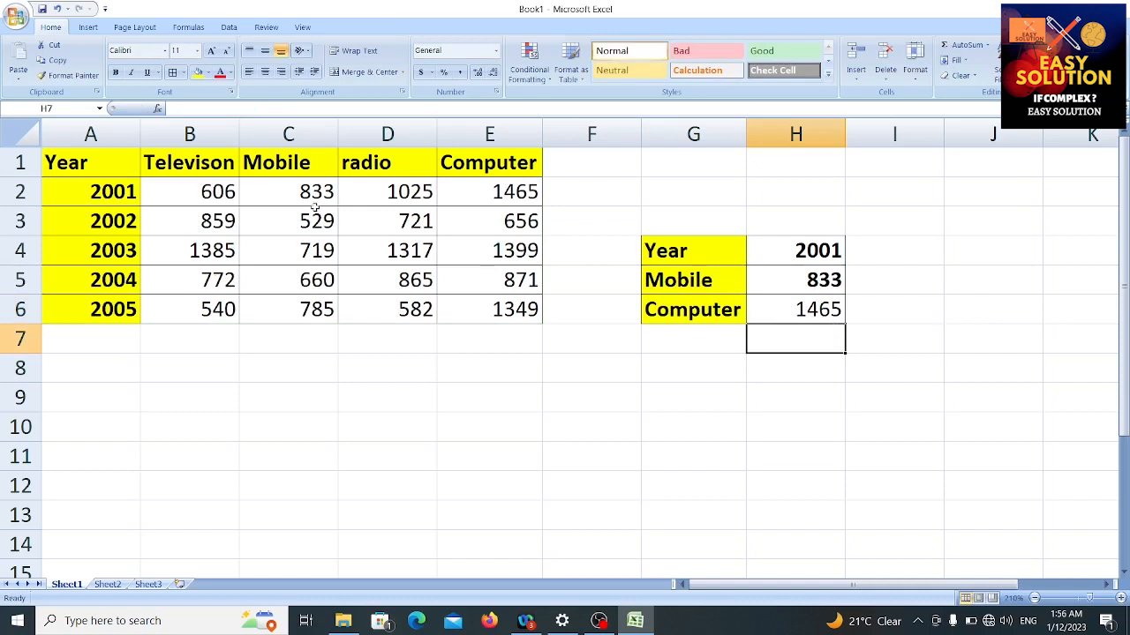
Test both lookups with the year 2004 in H4 and clear that cell again.
click(791, 248)
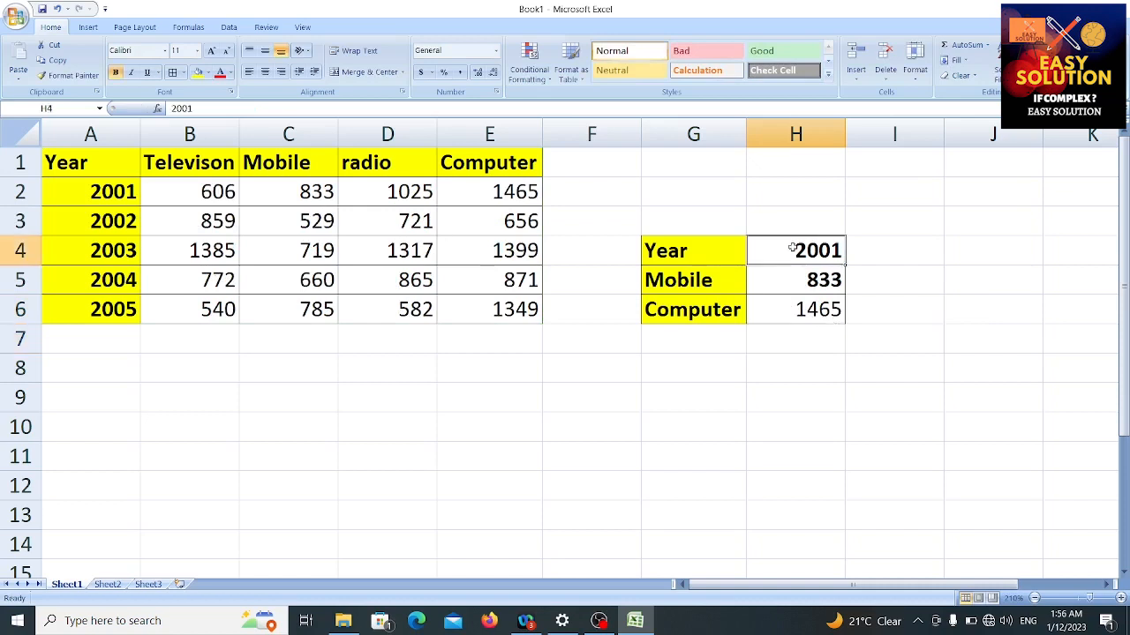
text(200)
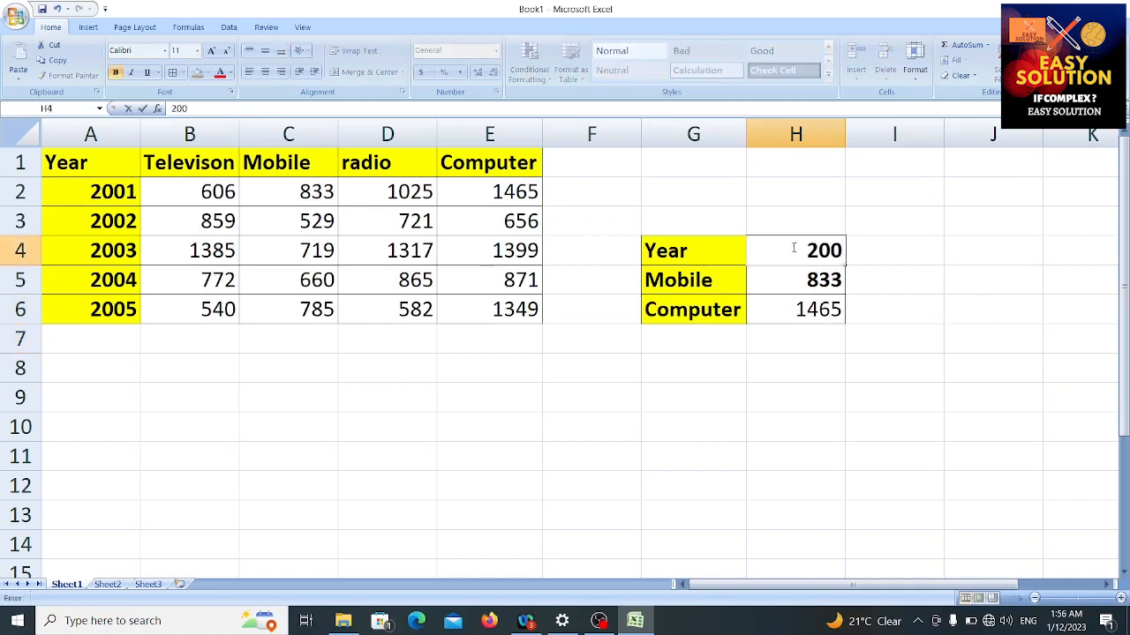
text(4)
key(Return)
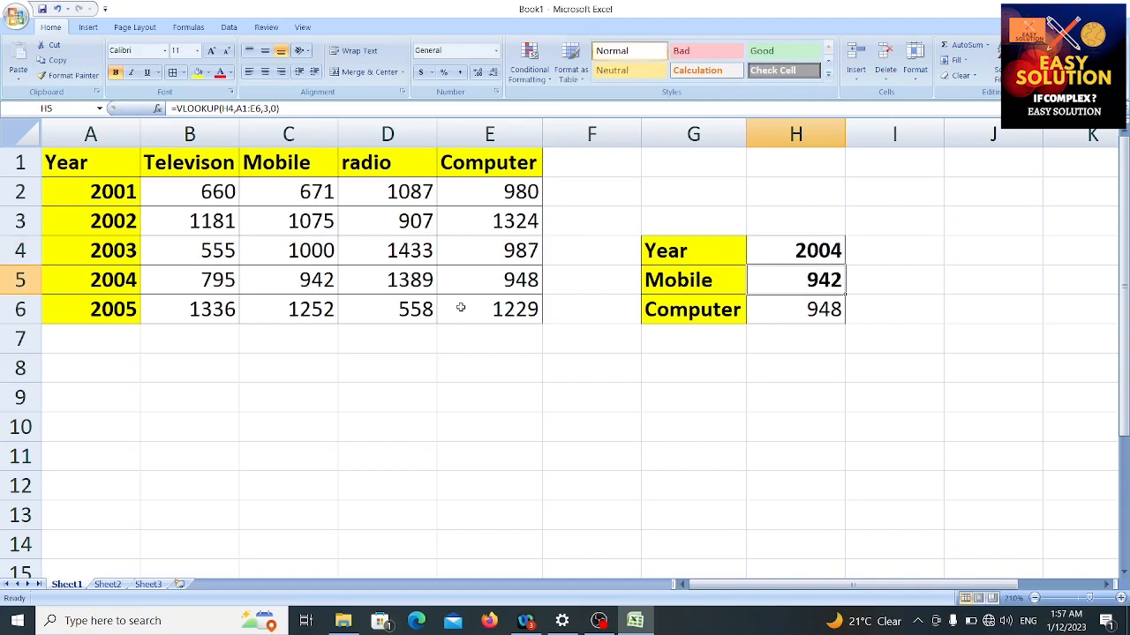
click(806, 255)
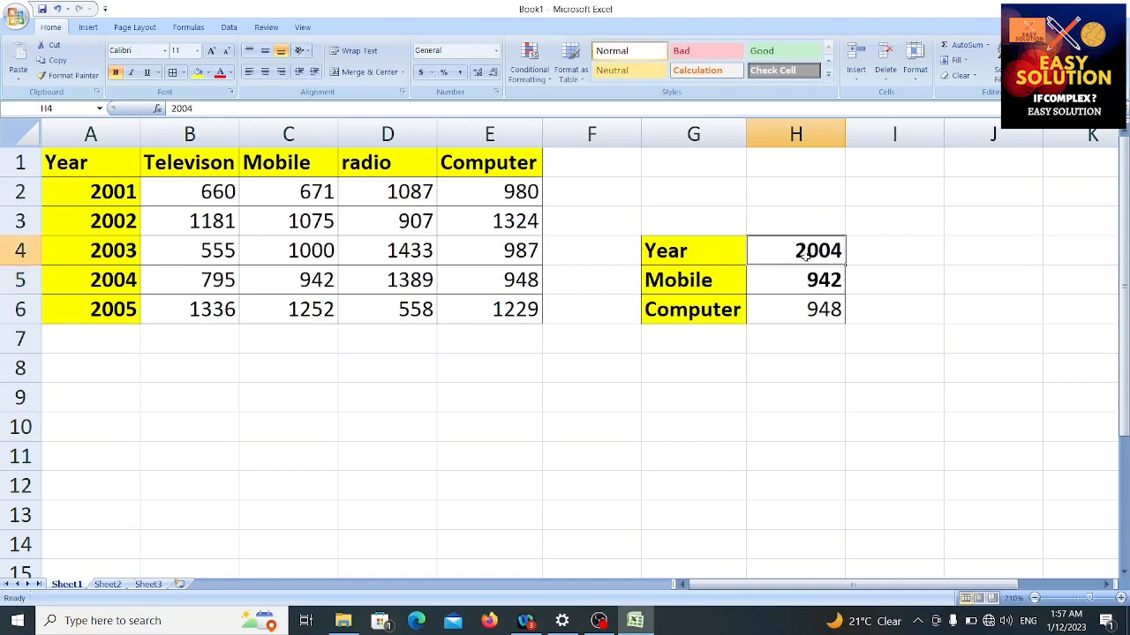
key(Delete)
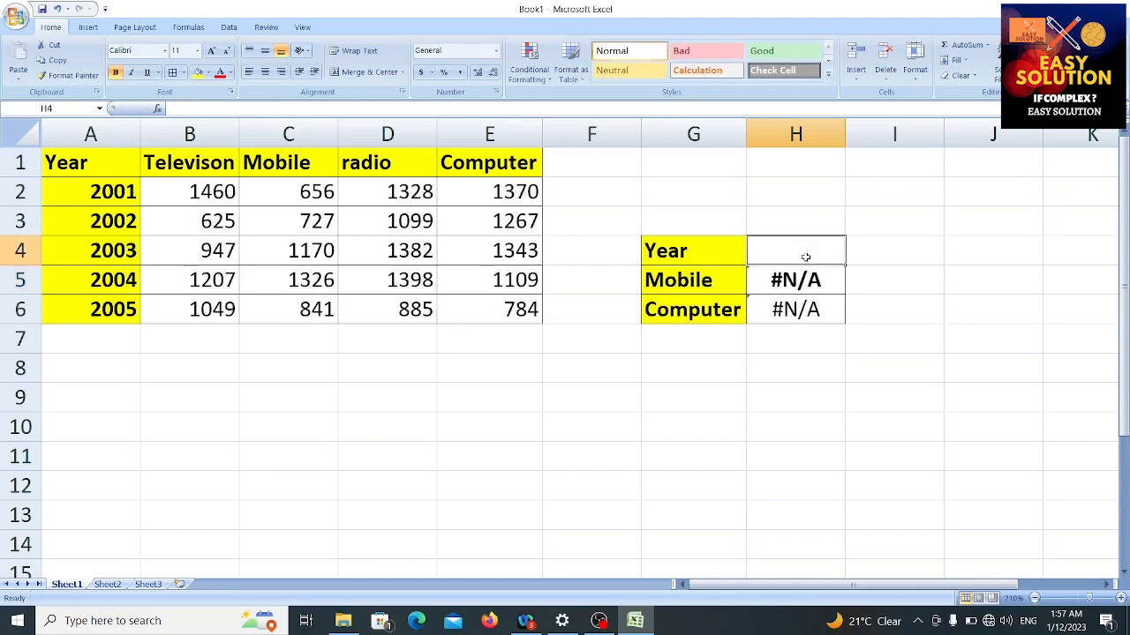
click(840, 358)
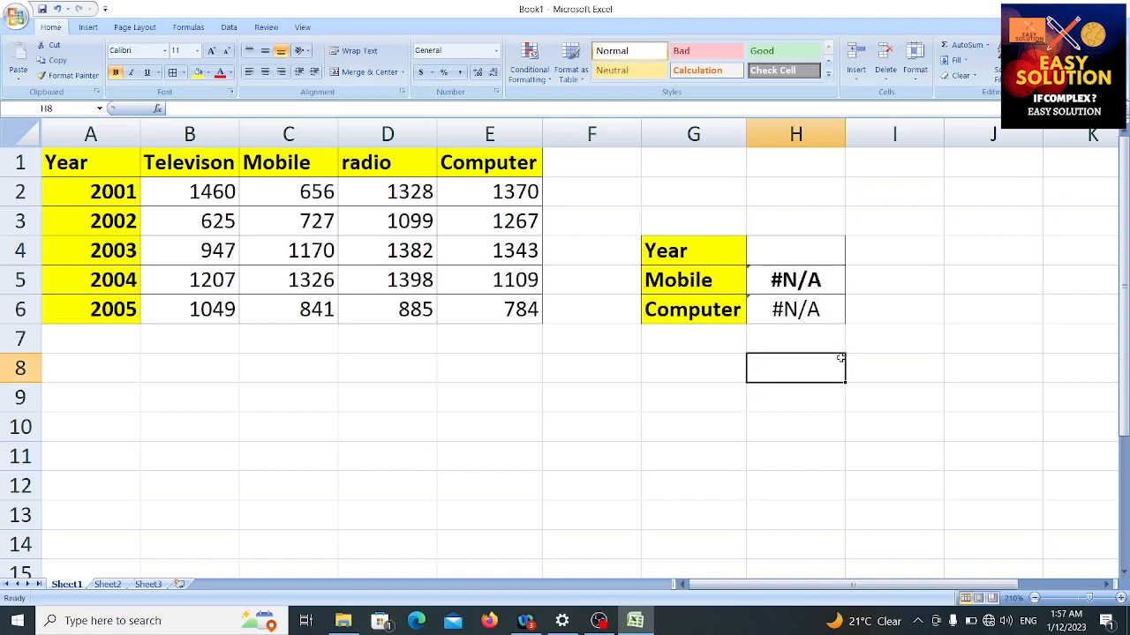
Open Data Validation for the Year input cell H4 and restrict its allowed entries to a List.
click(794, 250)
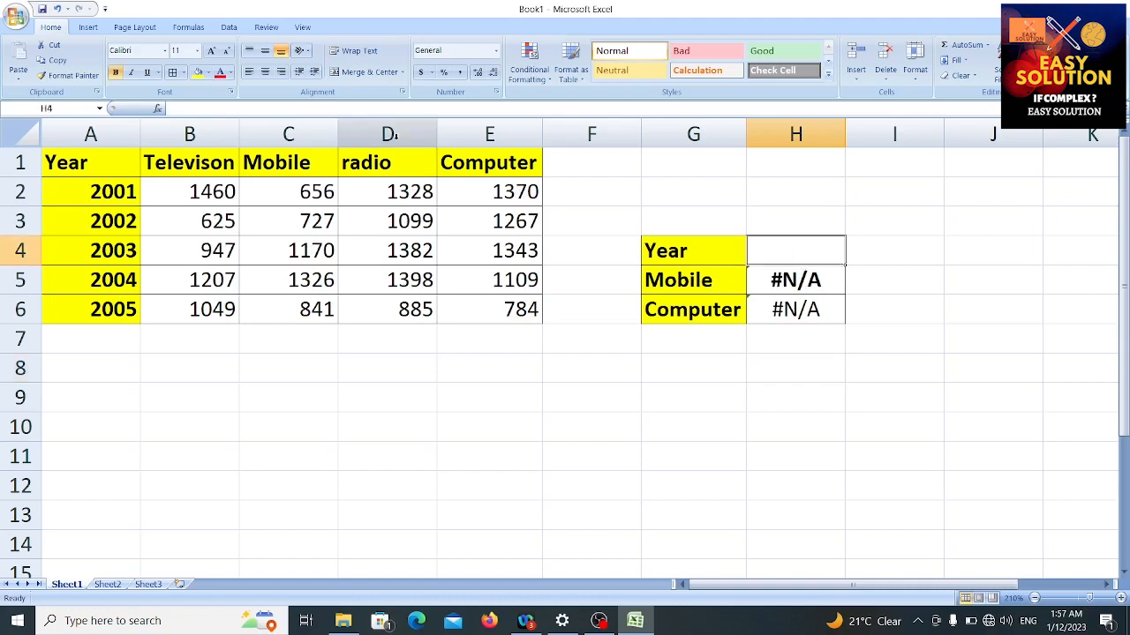
click(226, 27)
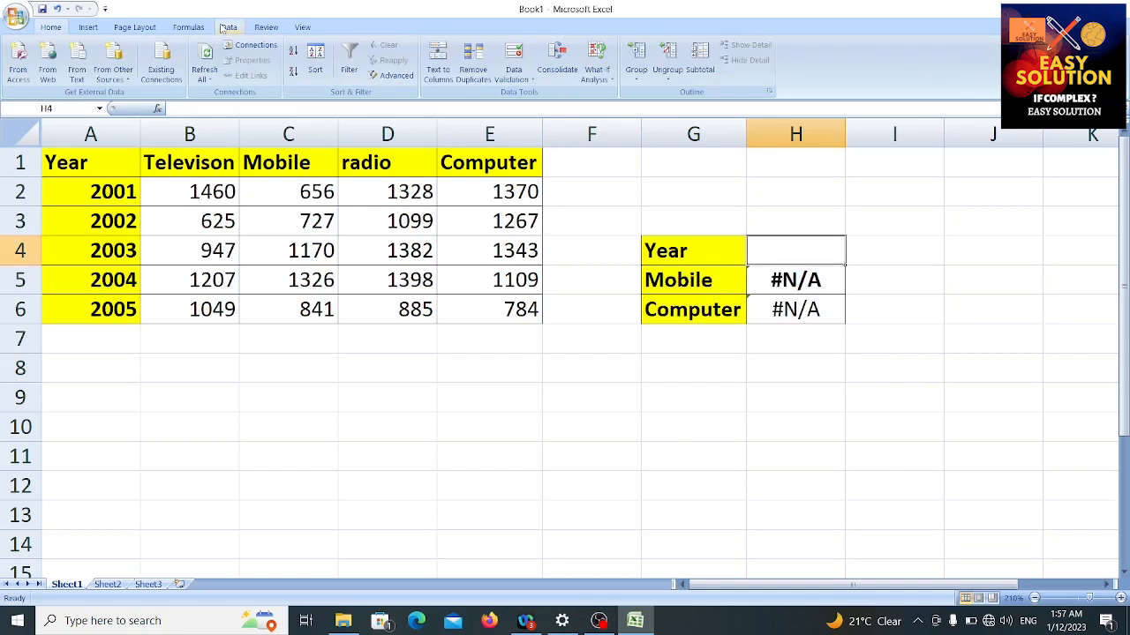
click(521, 78)
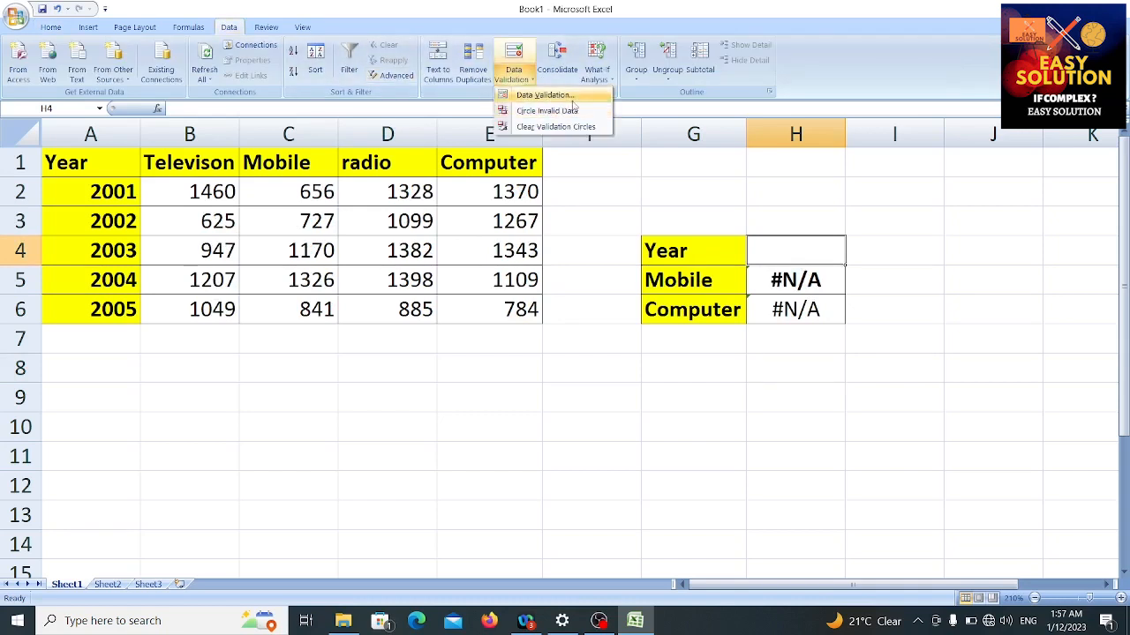
click(573, 97)
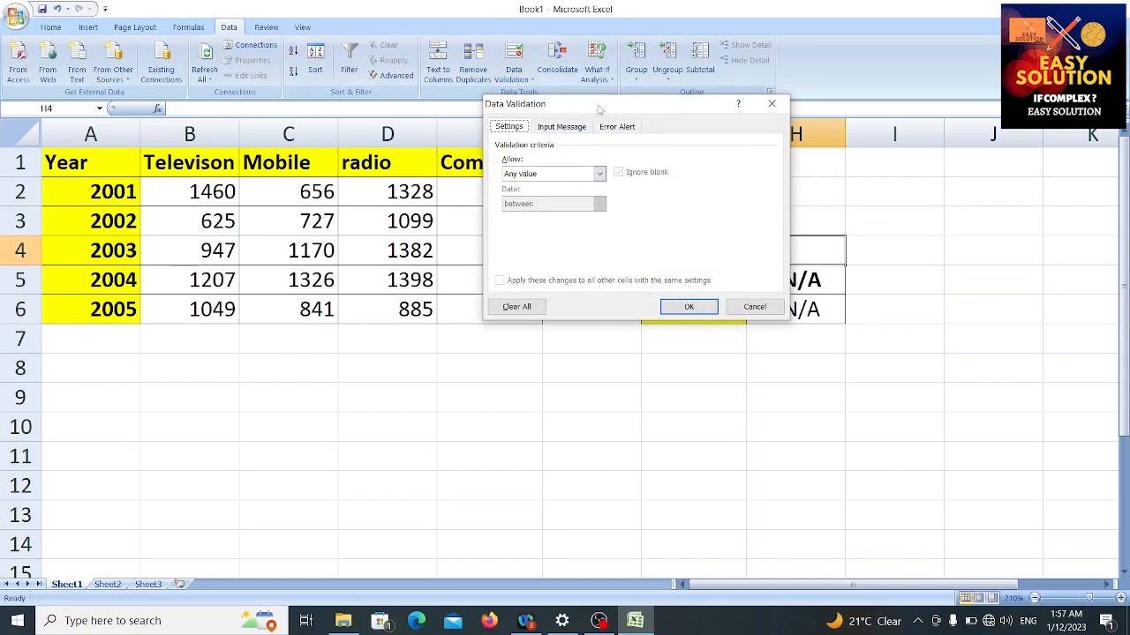
drag(618, 104, 514, 117)
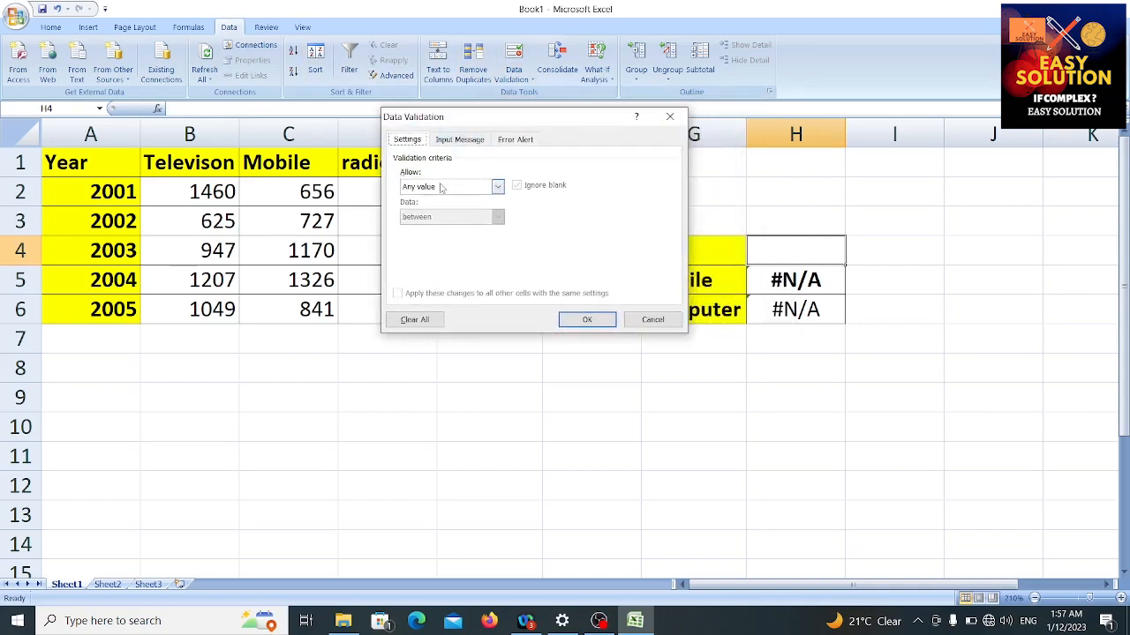
click(498, 187)
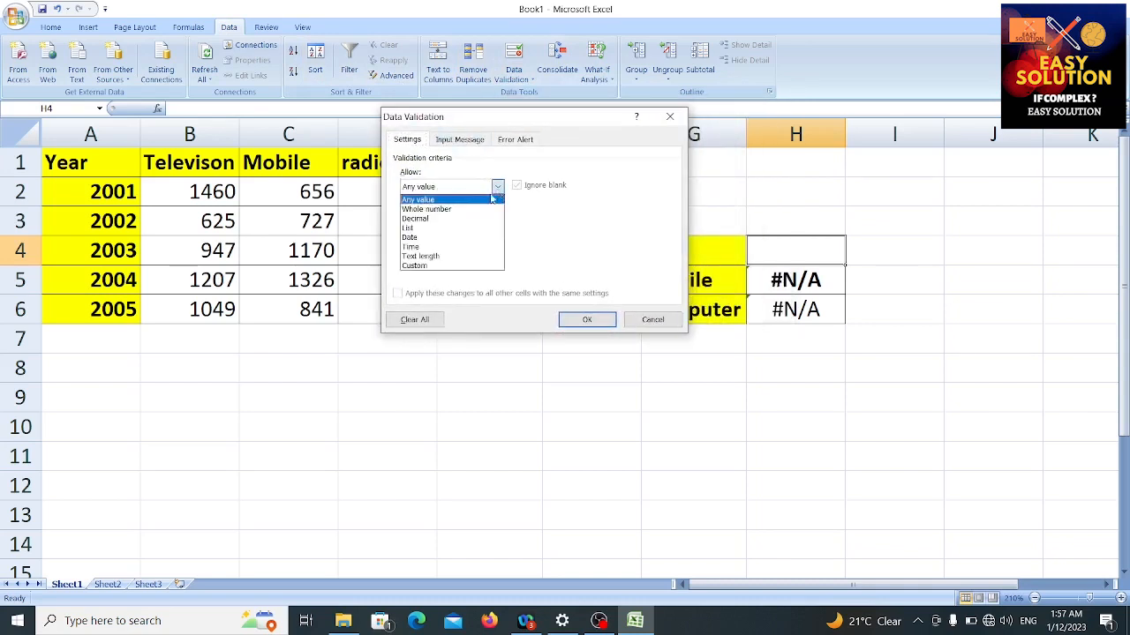
click(441, 227)
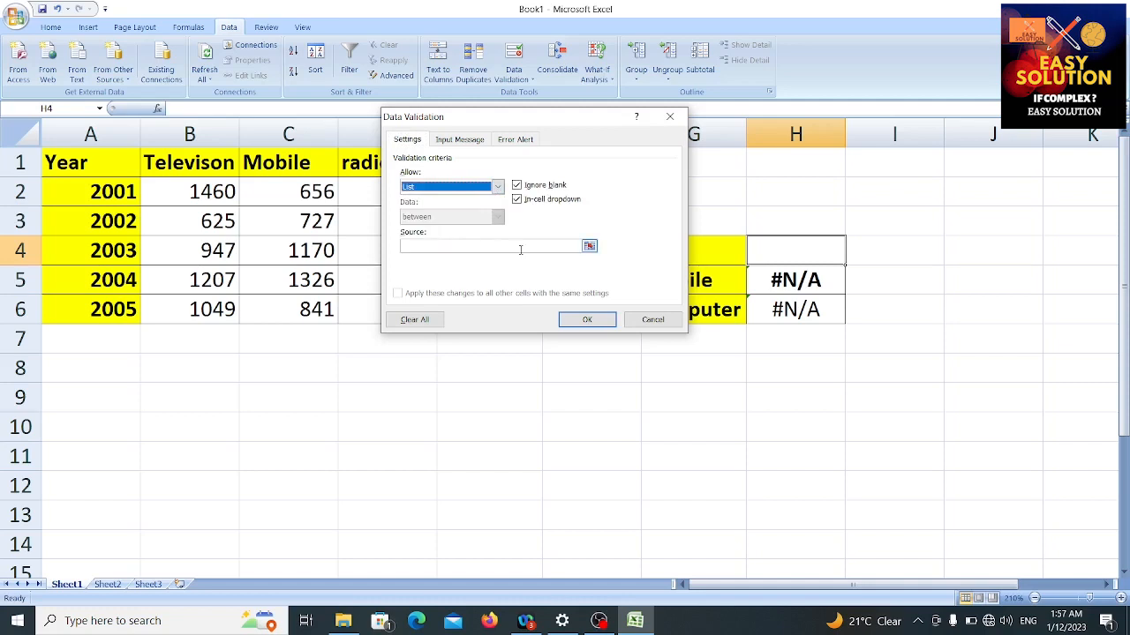
Use the years in A2:A6 as the list source (=$A$2:$A$6) and apply the validation.
click(588, 246)
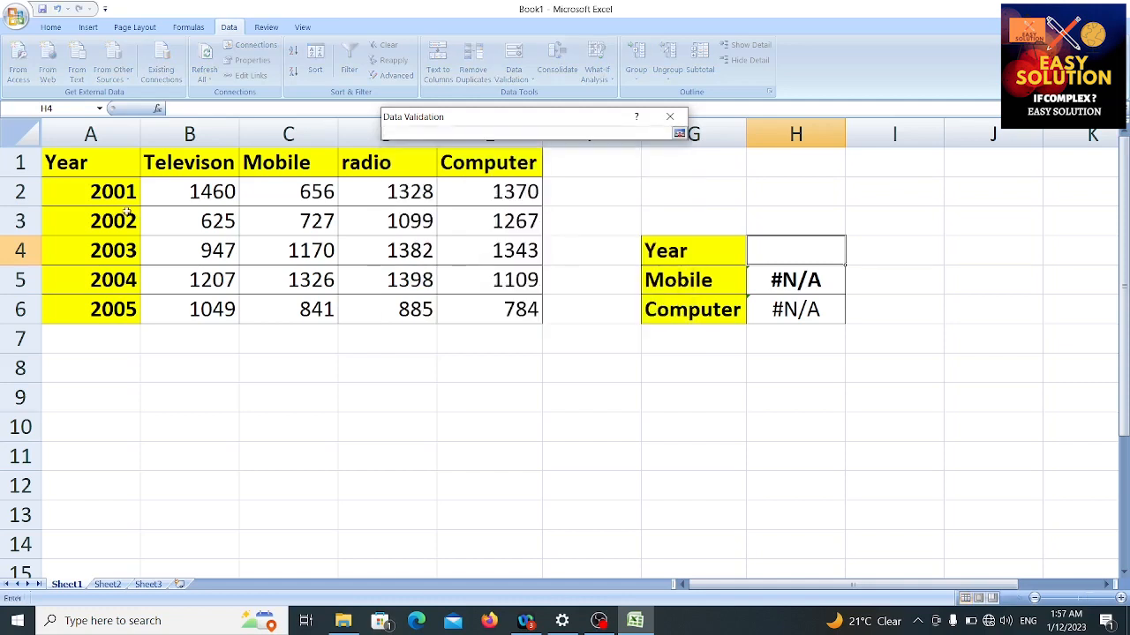
drag(91, 191, 72, 306)
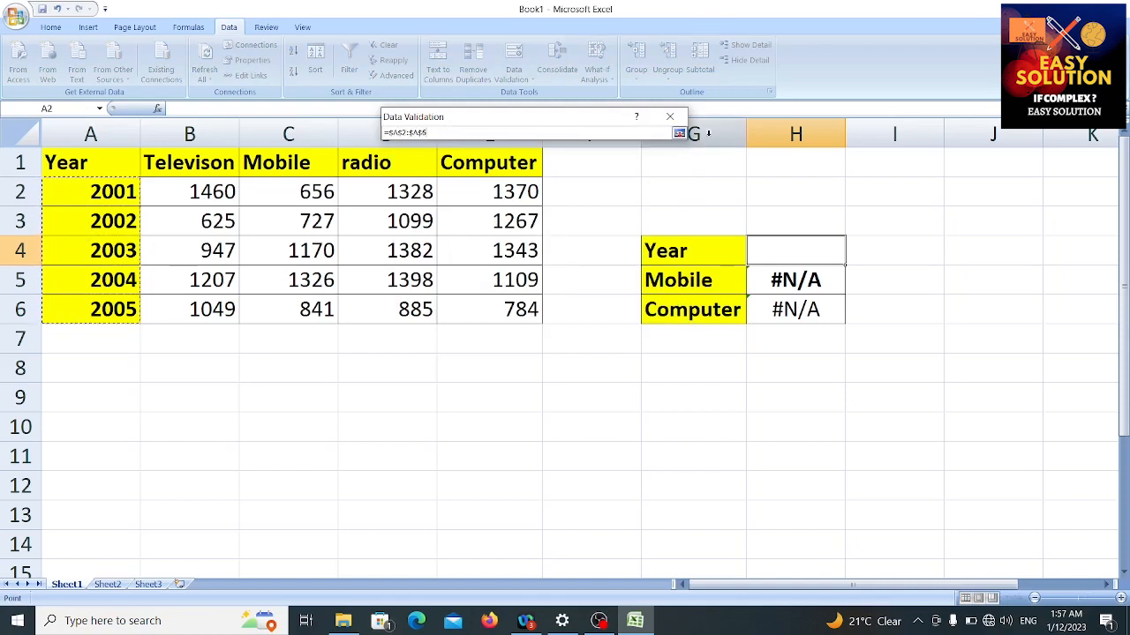
click(679, 133)
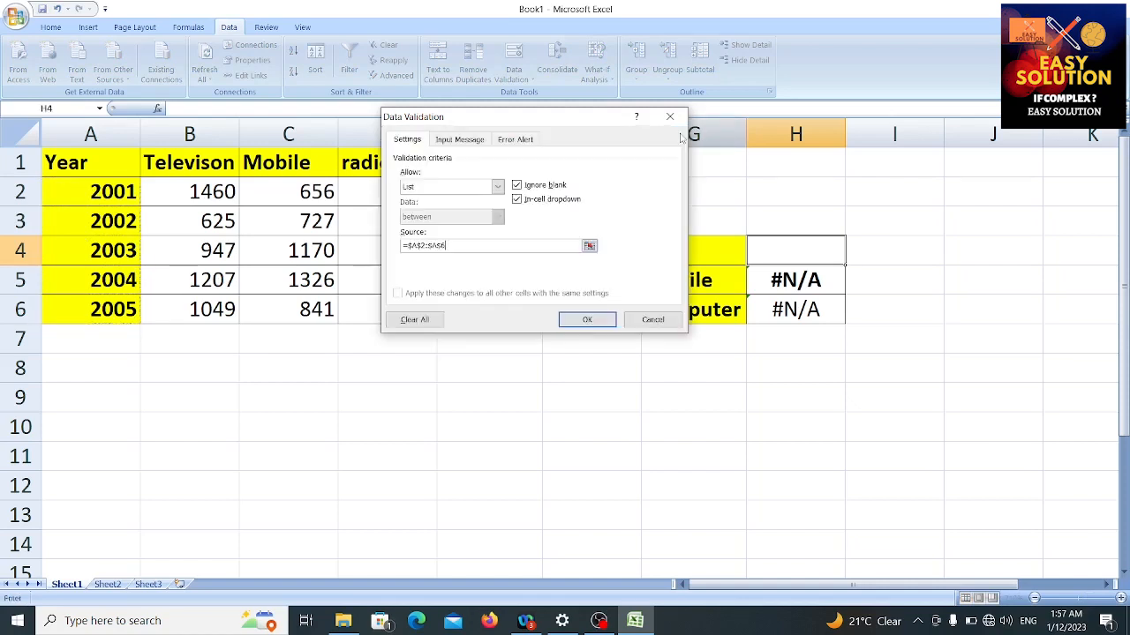
click(586, 318)
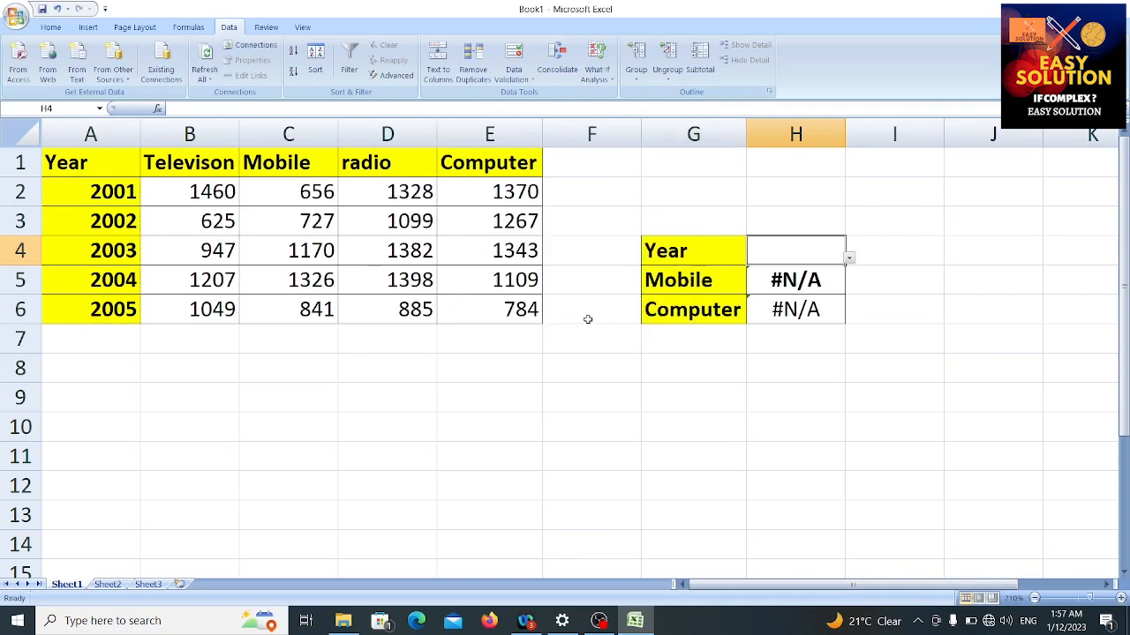
Test the H4 drop-down list by choosing 2002, 2004 and finally 2005 as the lookup year.
click(847, 259)
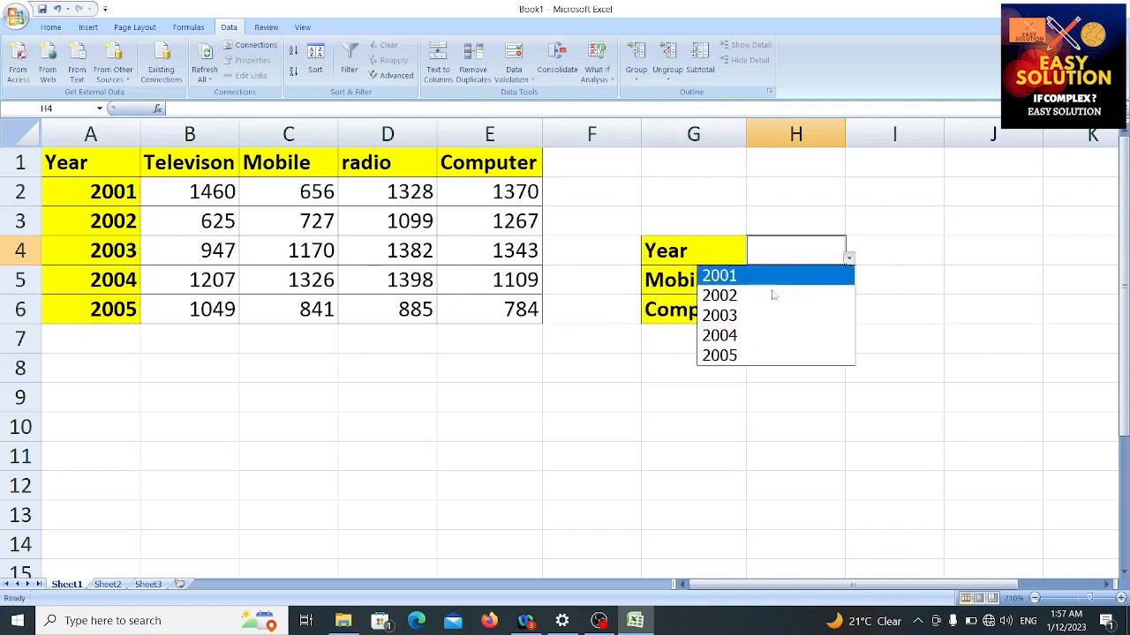
click(798, 290)
click(849, 258)
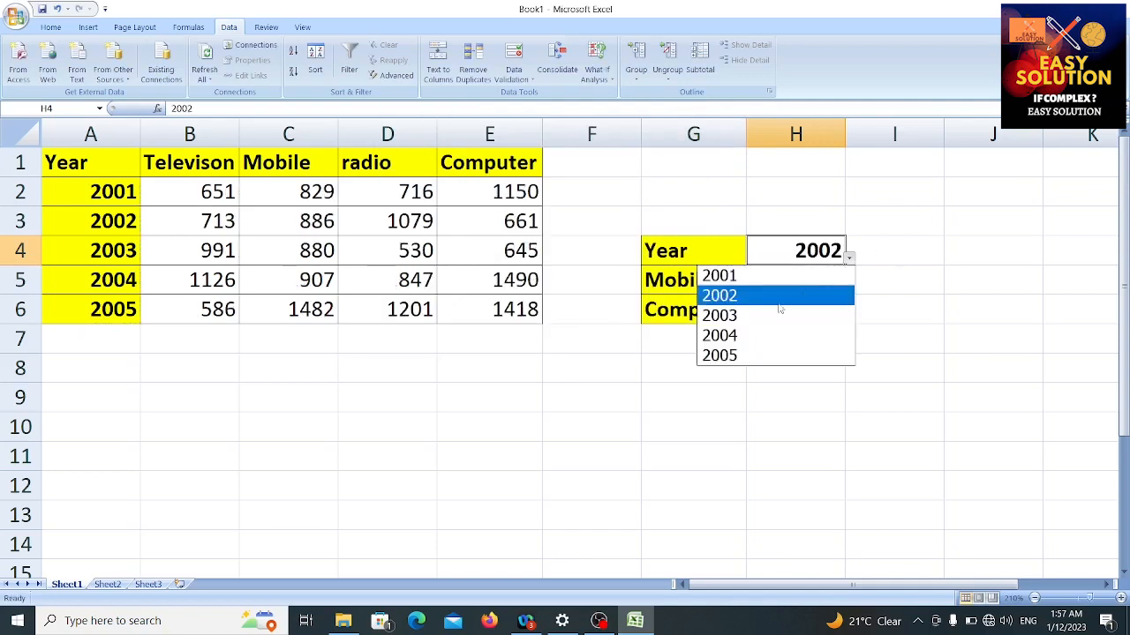
click(751, 332)
click(751, 329)
drag(806, 260, 852, 269)
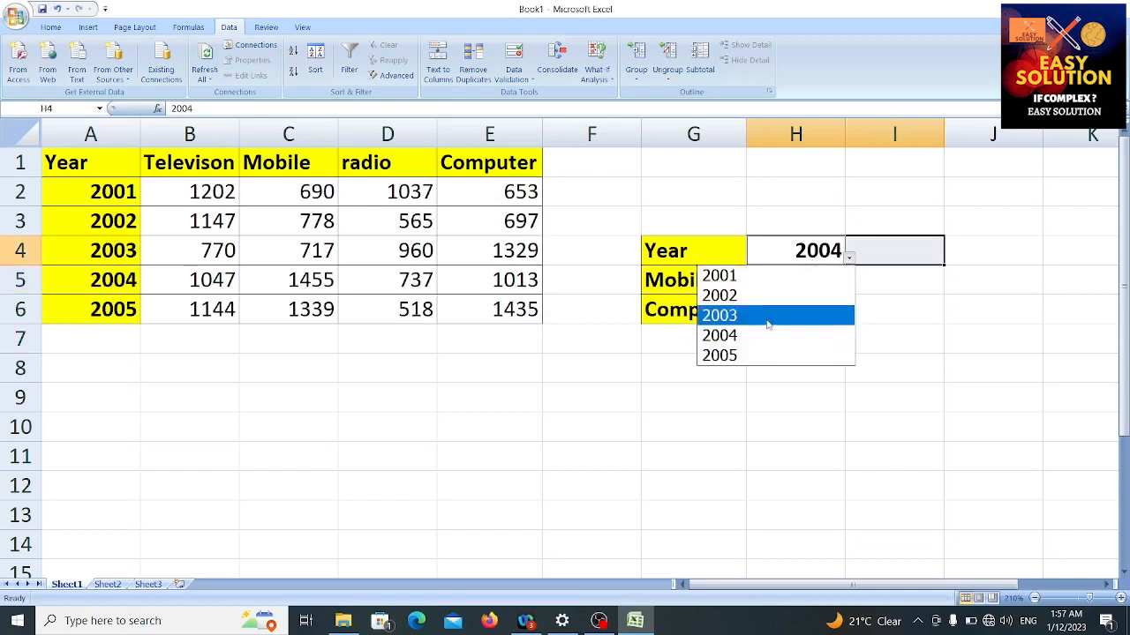
click(732, 355)
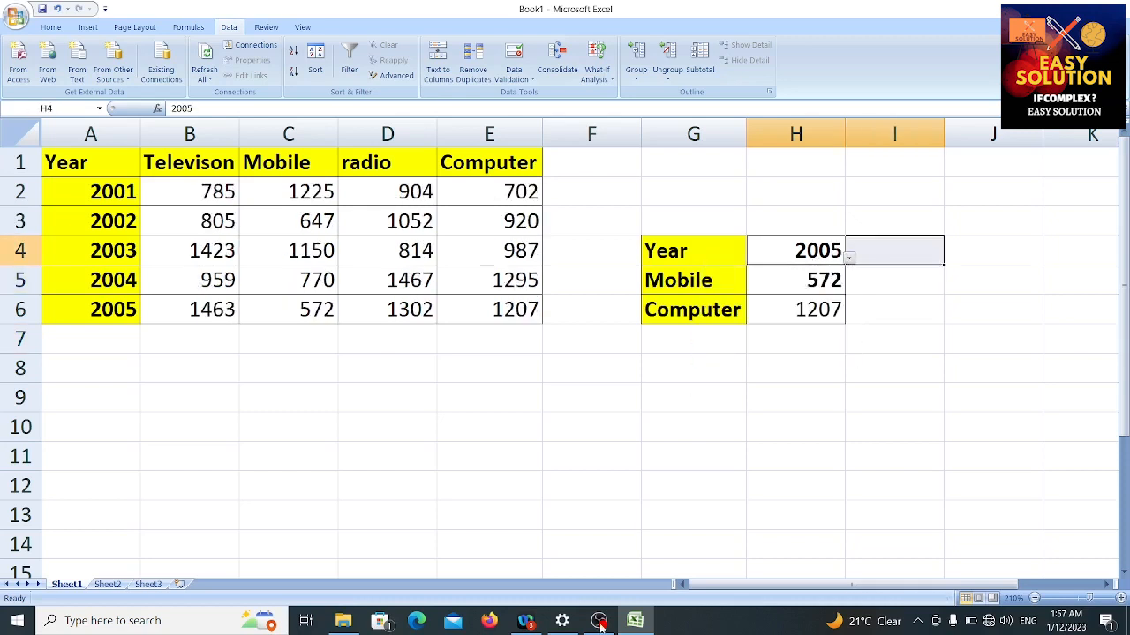